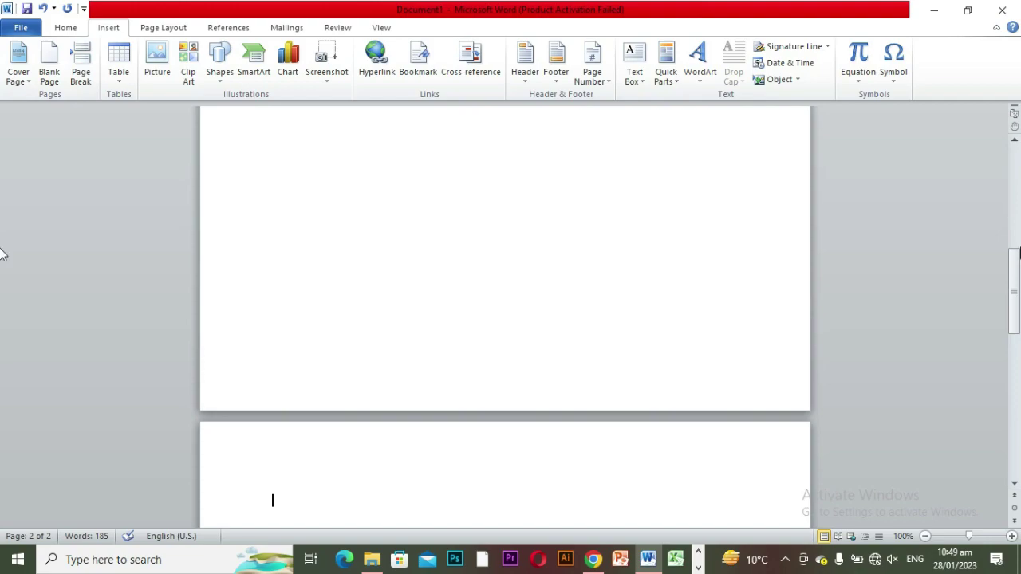
Step: Undo the last insertion that added the empty second page after the text
{"action": "left_click_drag", "start_coordinate": [1013, 273], "coordinate": [3, 199]}
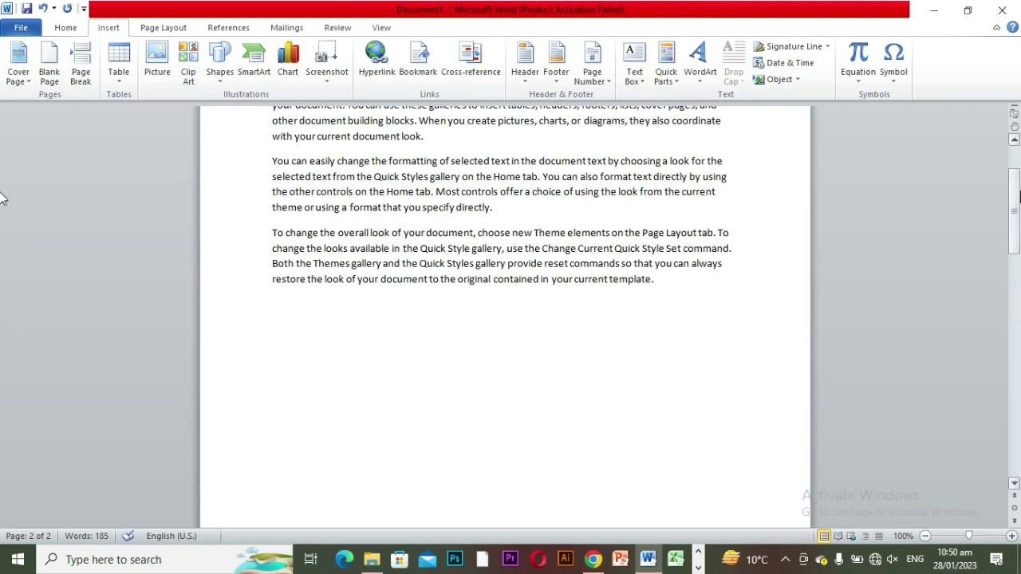
{"action": "key", "text": "ctrl+z"}
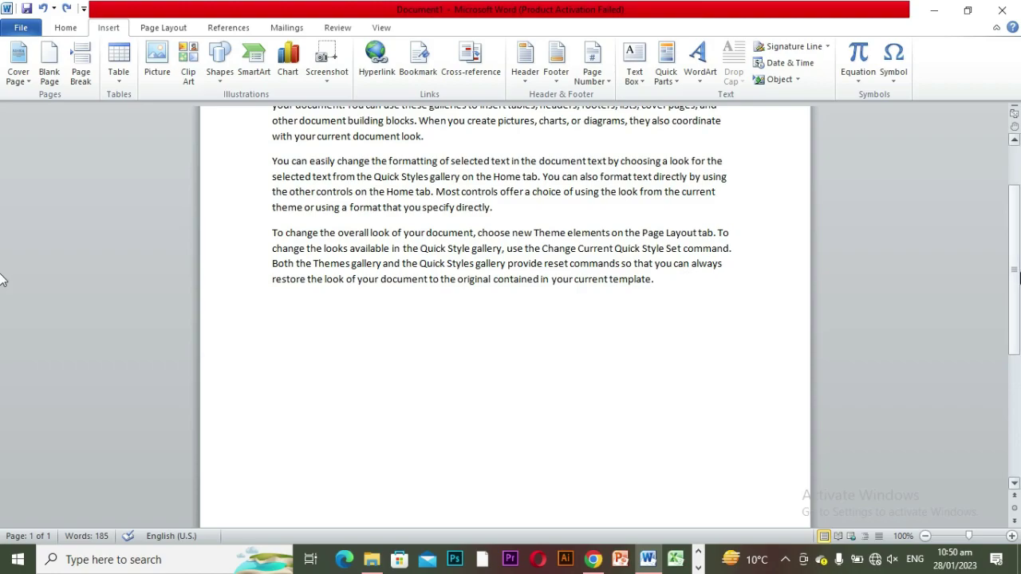
{"action": "left_click_drag", "start_coordinate": [3, 279], "coordinate": [3, 244]}
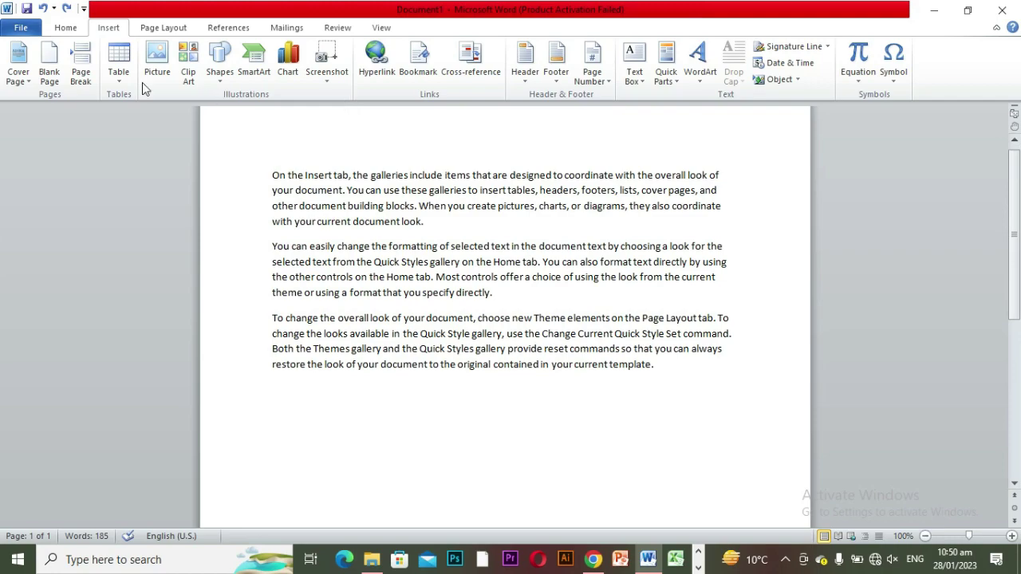
Step: Insert a page break after the last paragraph and delete it again
{"action": "left_click", "coordinate": [71, 78]}
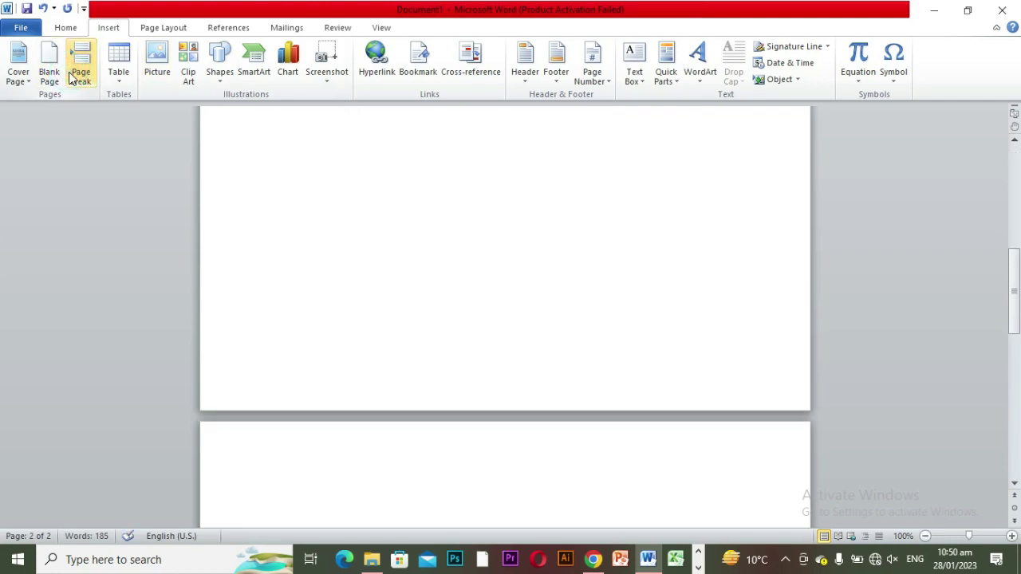
{"action": "key", "text": "BackSpace"}
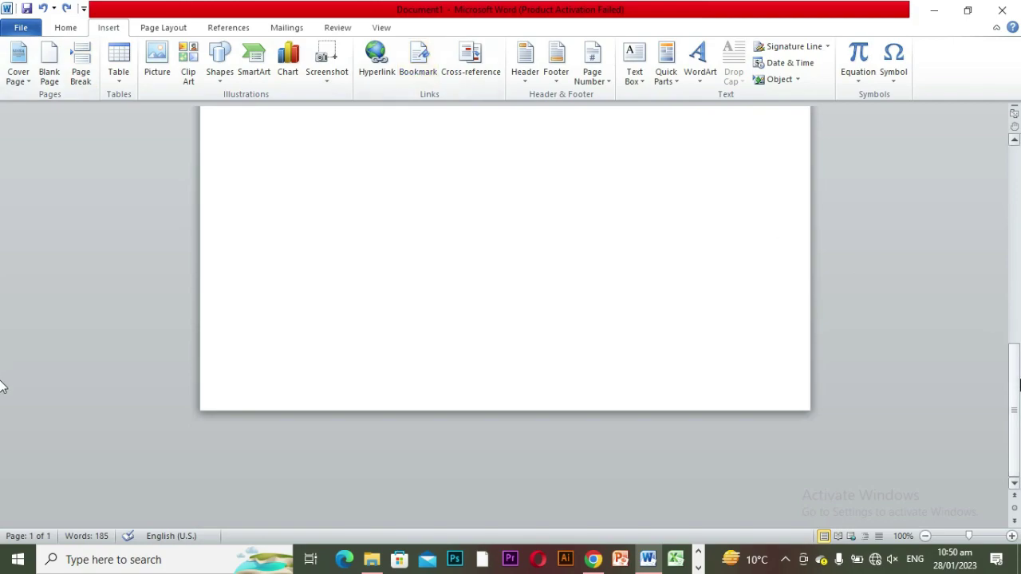
{"action": "left_click_drag", "start_coordinate": [1015, 384], "coordinate": [1009, 234]}
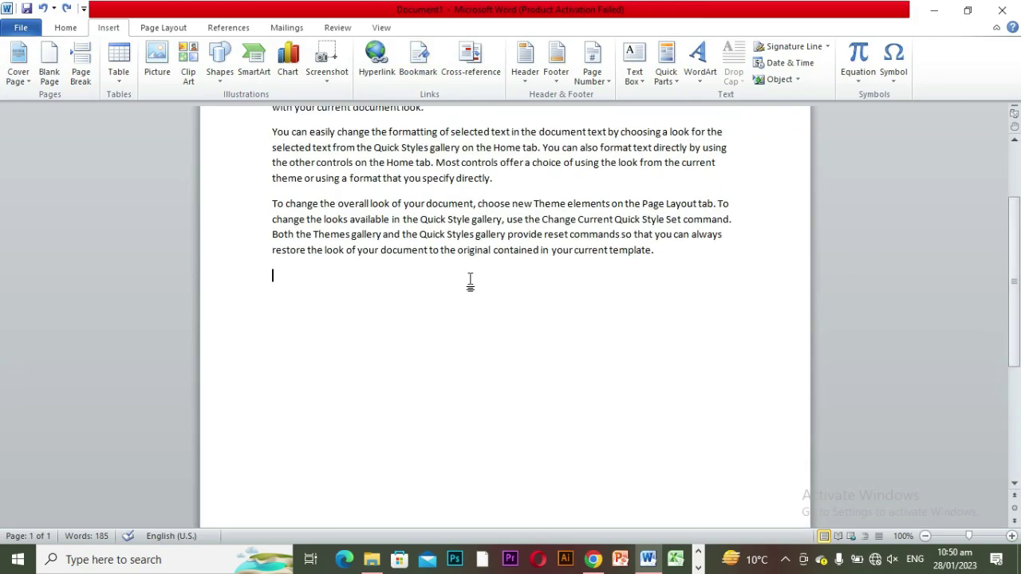
Step: Insert a page break after the second paragraph, which ends with "specify directly.", and review both pages
{"action": "left_click", "coordinate": [495, 179]}
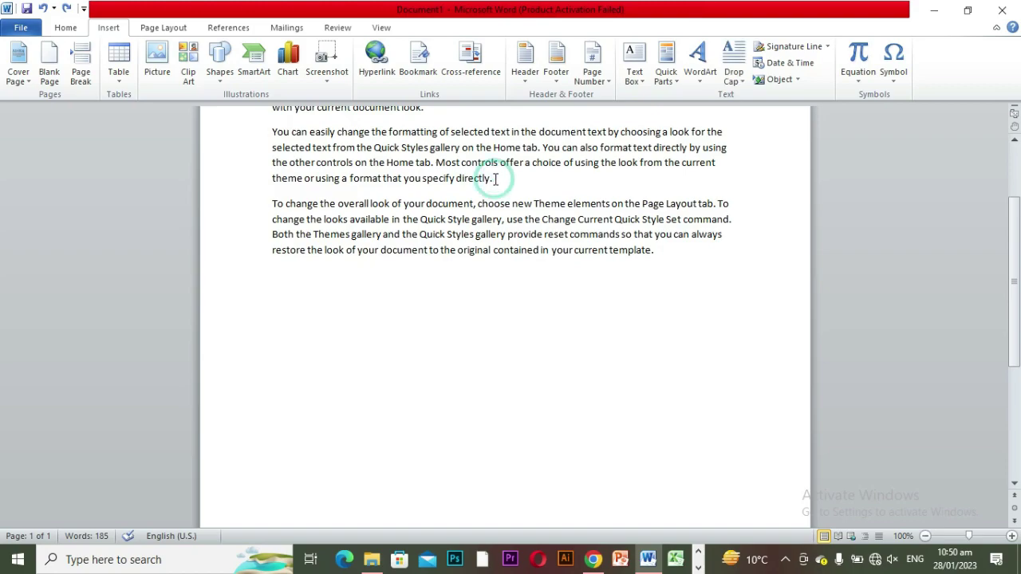
{"action": "left_click", "coordinate": [83, 73]}
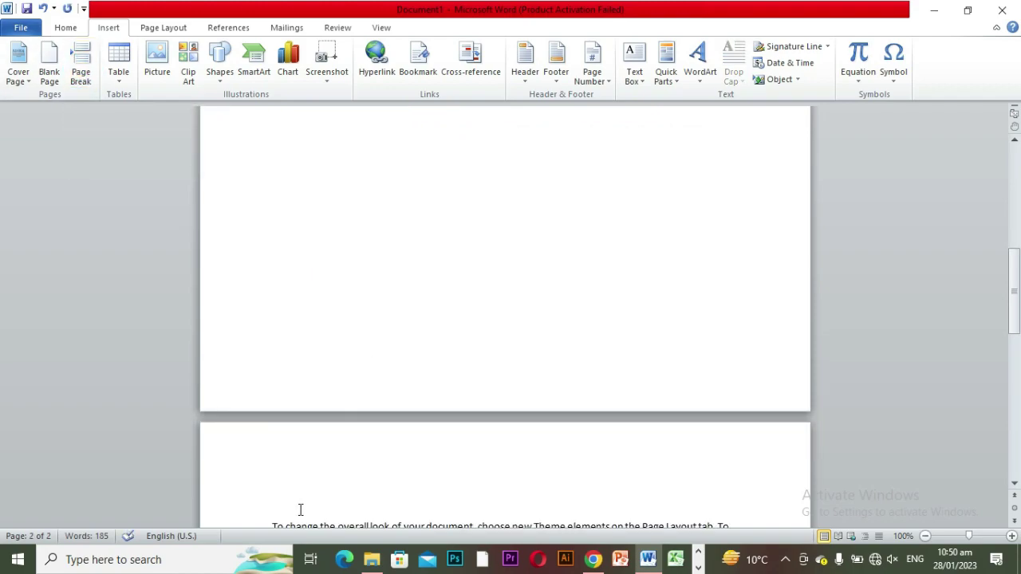
{"action": "left_click_drag", "start_coordinate": [1014, 310], "coordinate": [1015, 357]}
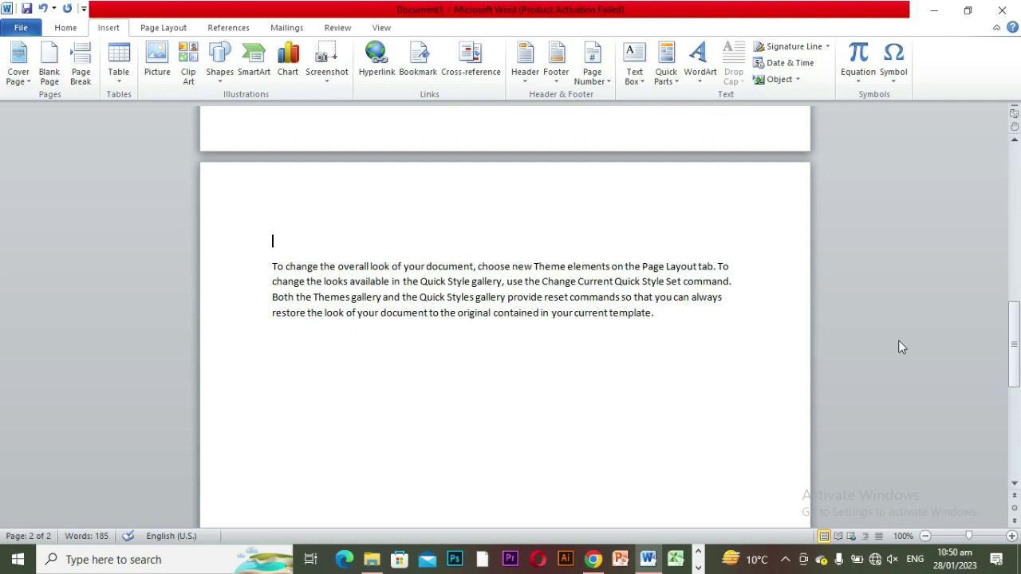
{"action": "left_click_drag", "start_coordinate": [1015, 343], "coordinate": [1015, 193]}
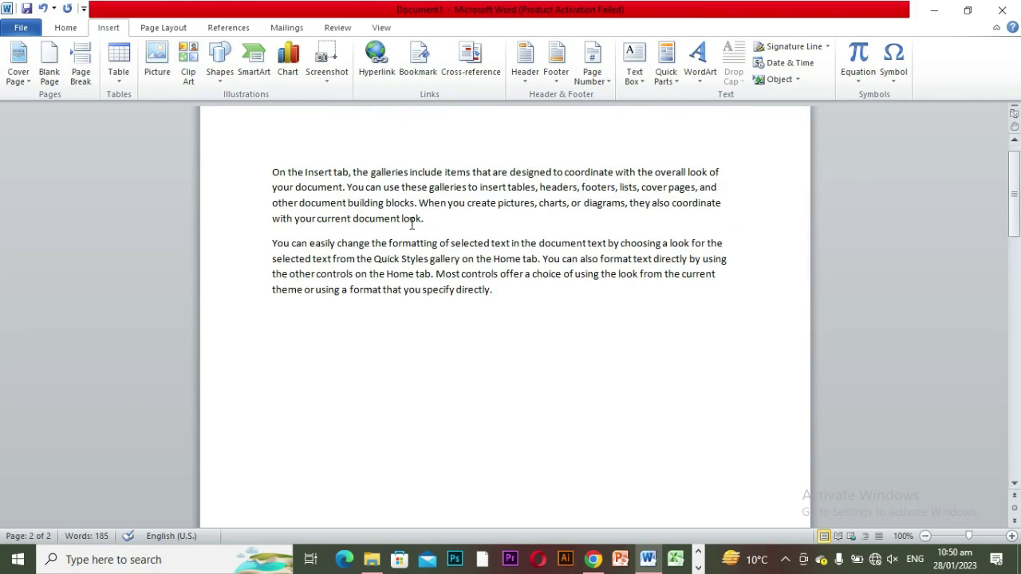
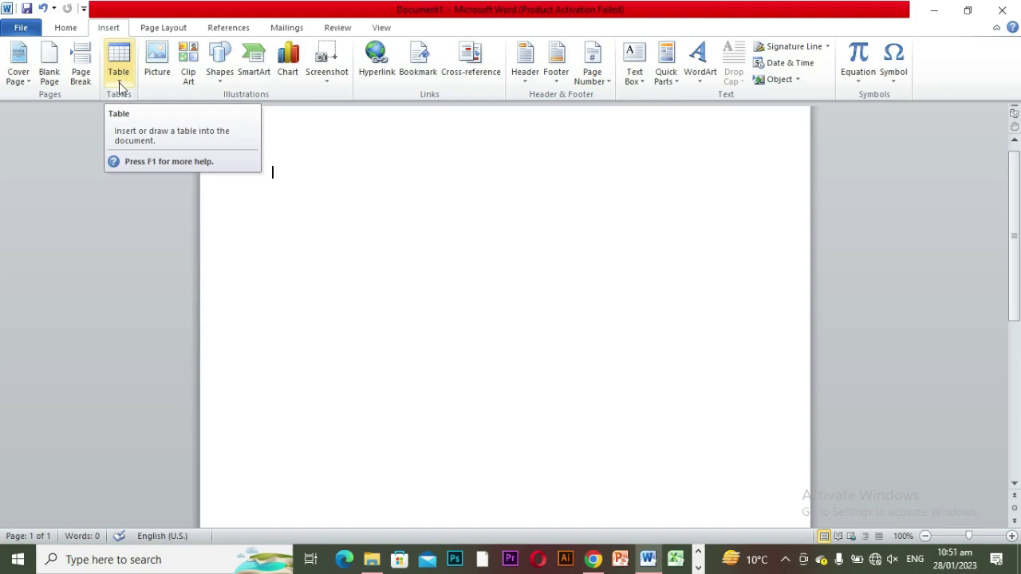
Step: Insert a table of 4 columns and 3 rows using the size grid and delete the whole table
{"action": "left_click", "coordinate": [119, 84]}
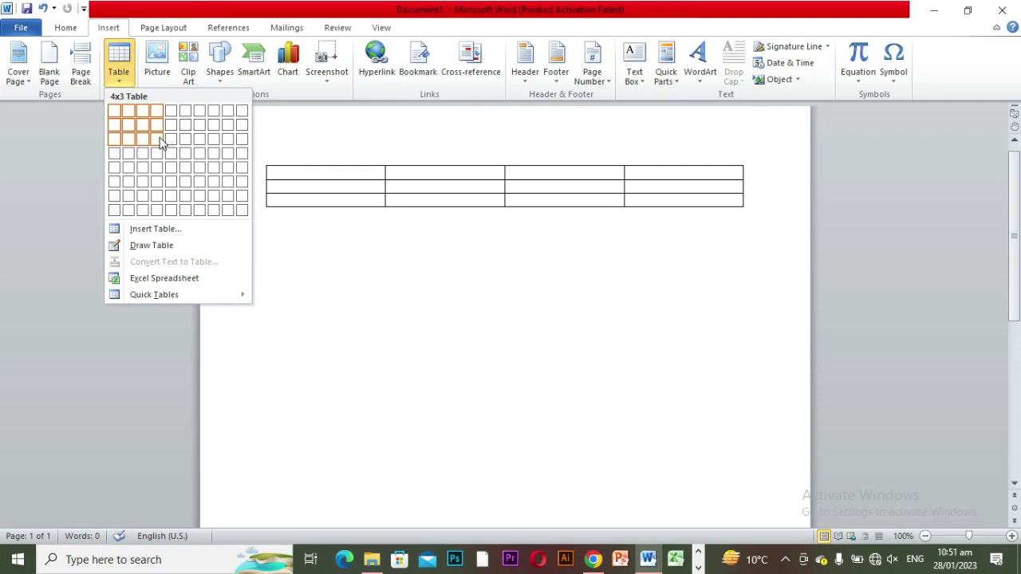
{"action": "left_click", "coordinate": [158, 140]}
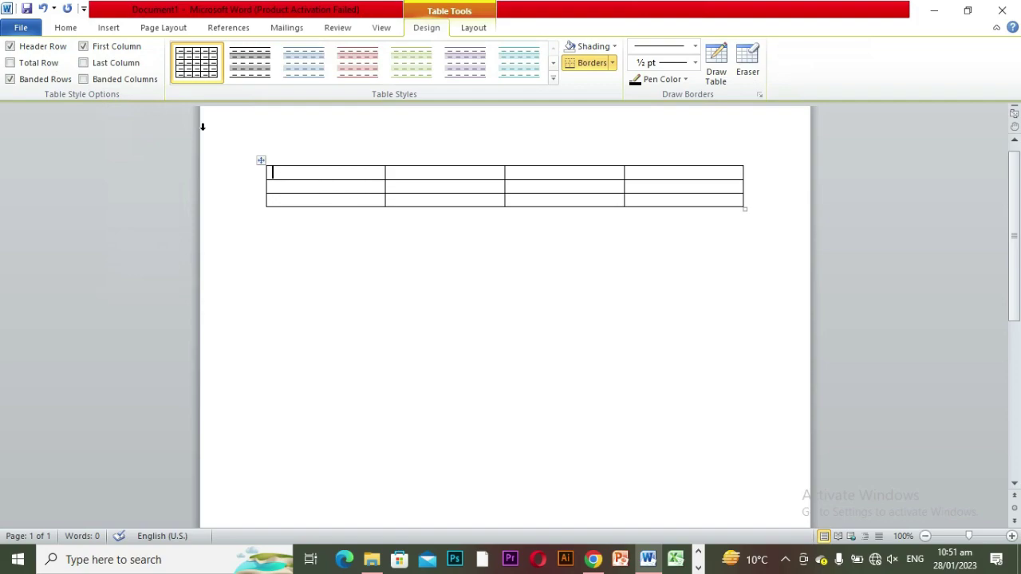
{"action": "left_click", "coordinate": [108, 27]}
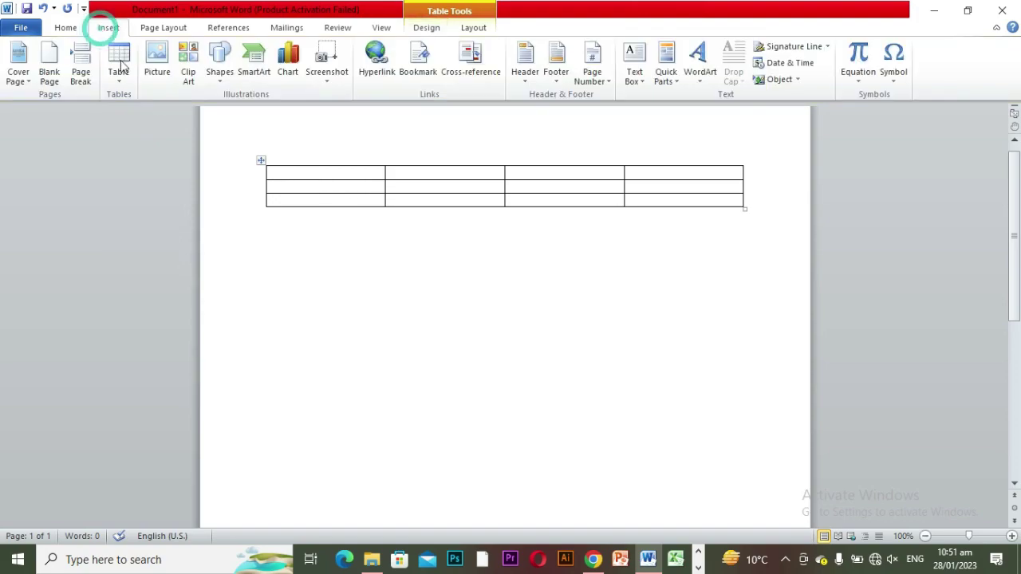
{"action": "left_click", "coordinate": [263, 159]}
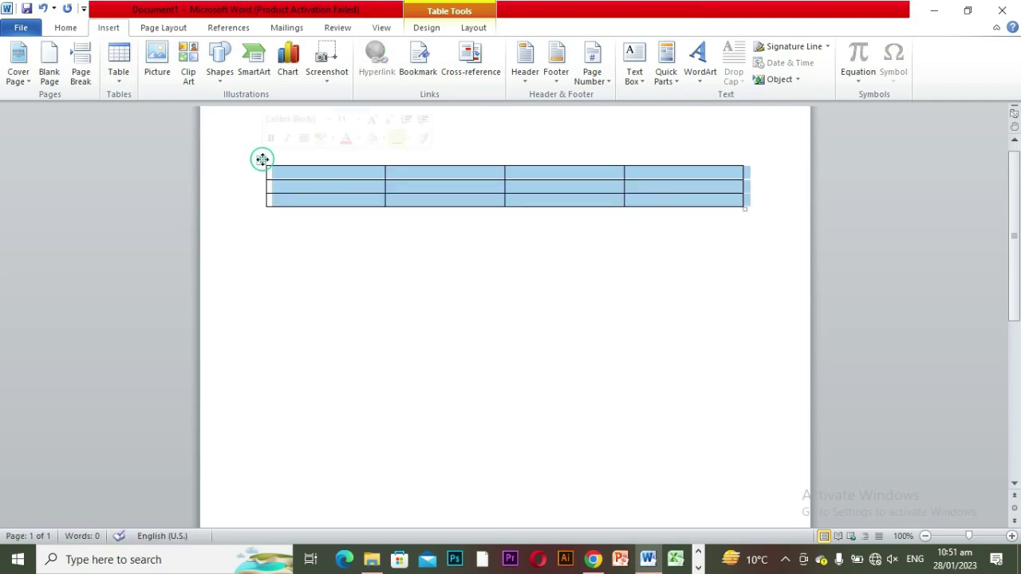
{"action": "key", "text": "BackSpace"}
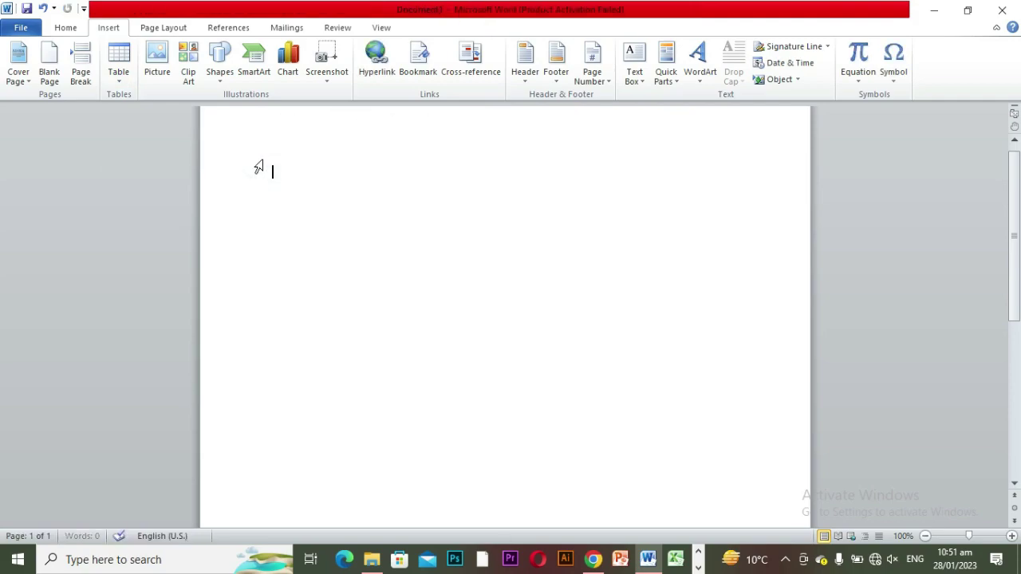
Step: Insert a table by entering its dimensions as 4 columns and 3 rows, keeping the automatic fixed column width
{"action": "left_click", "coordinate": [119, 80]}
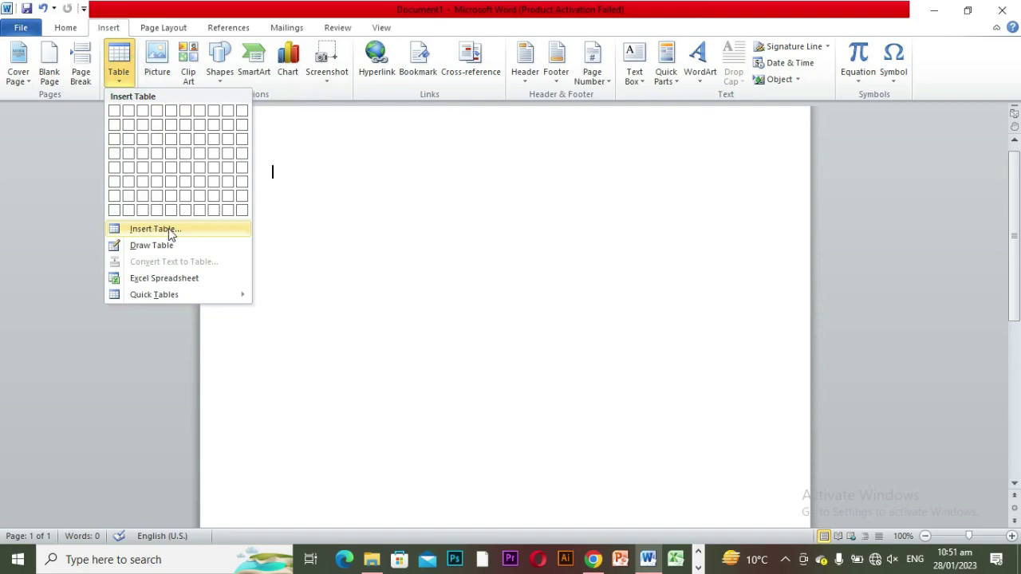
{"action": "left_click", "coordinate": [156, 229]}
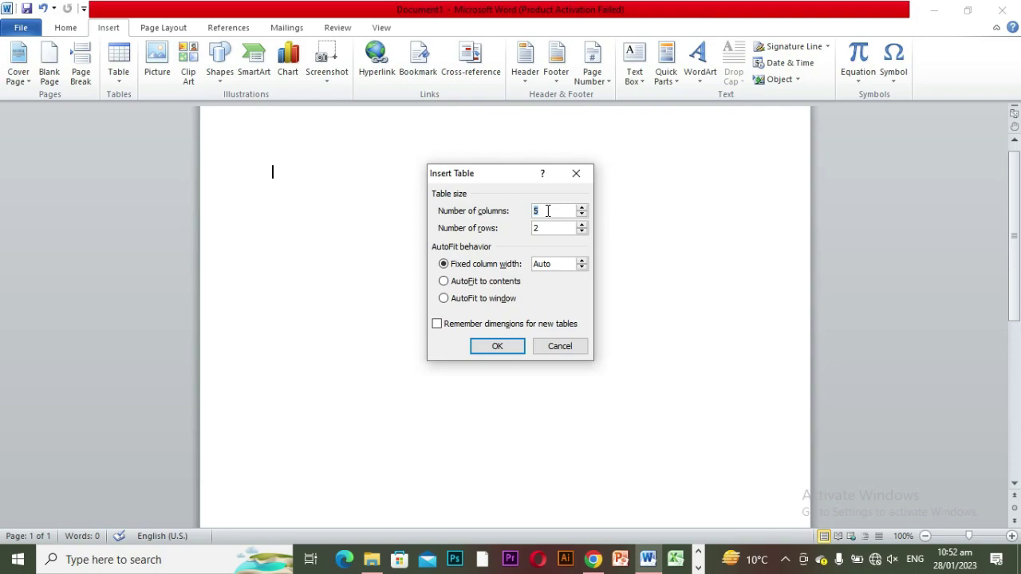
{"action": "key", "text": "BackSpace"}
{"action": "type", "text": "4"}
{"action": "double_click", "coordinate": [541, 230]}
{"action": "key", "text": "BackSpace"}
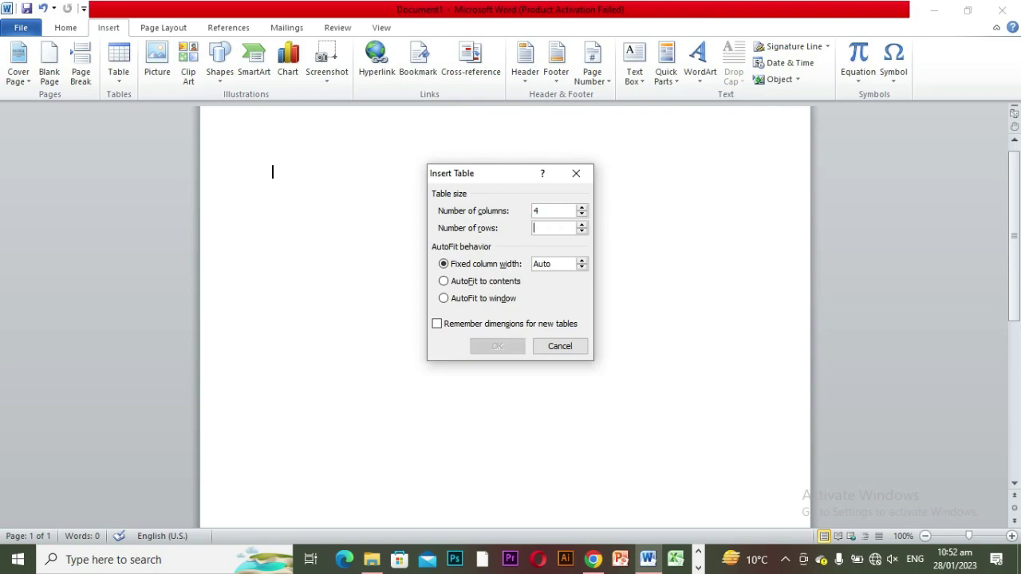
{"action": "type", "text": "3"}
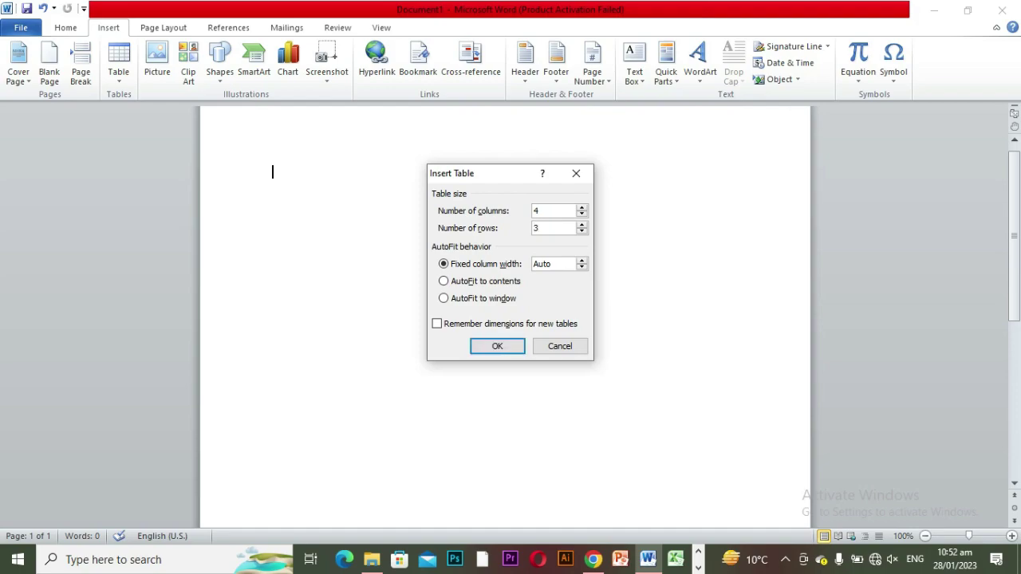
{"action": "left_click", "coordinate": [497, 346]}
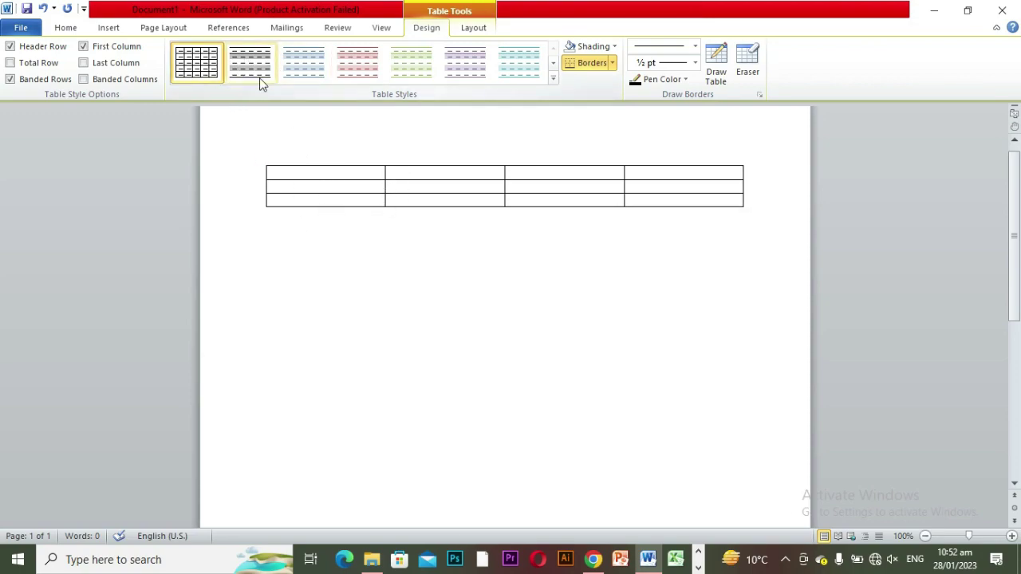
Step: Apply the built-in blue table style with solid header row and first column, and add all borders to the whole table
{"action": "left_click", "coordinate": [554, 80]}
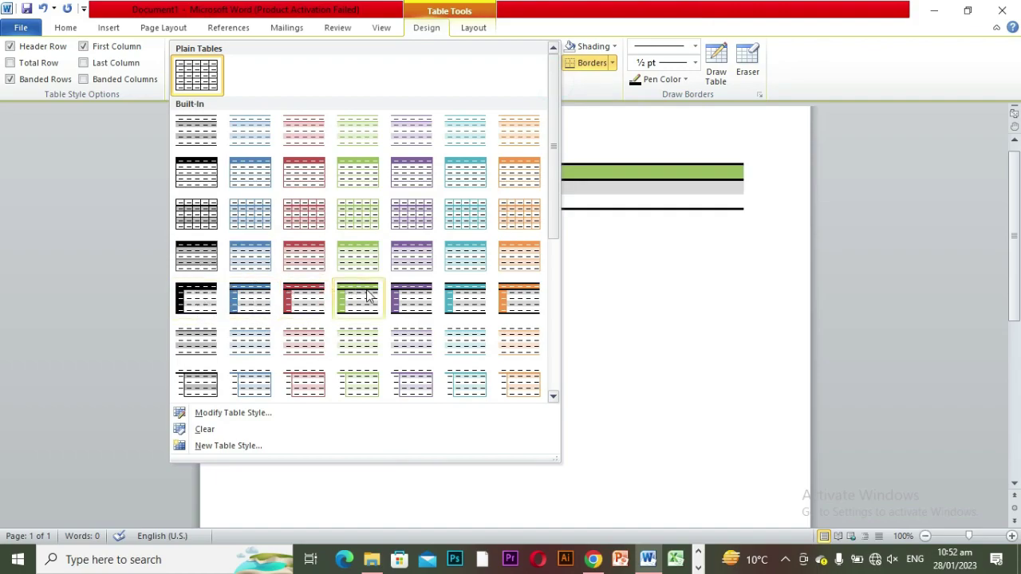
{"action": "left_click", "coordinate": [236, 297]}
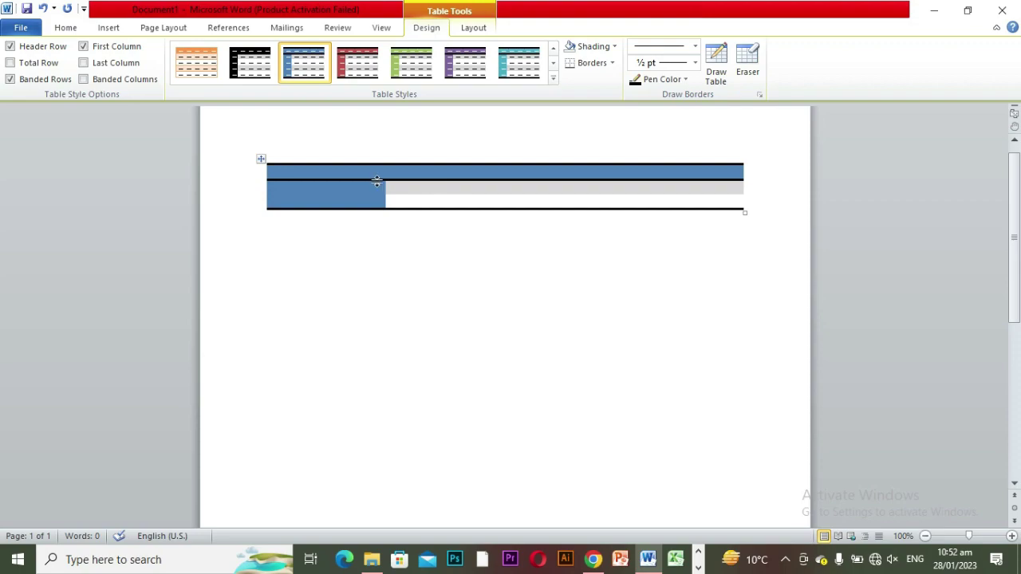
{"action": "left_click", "coordinate": [260, 161]}
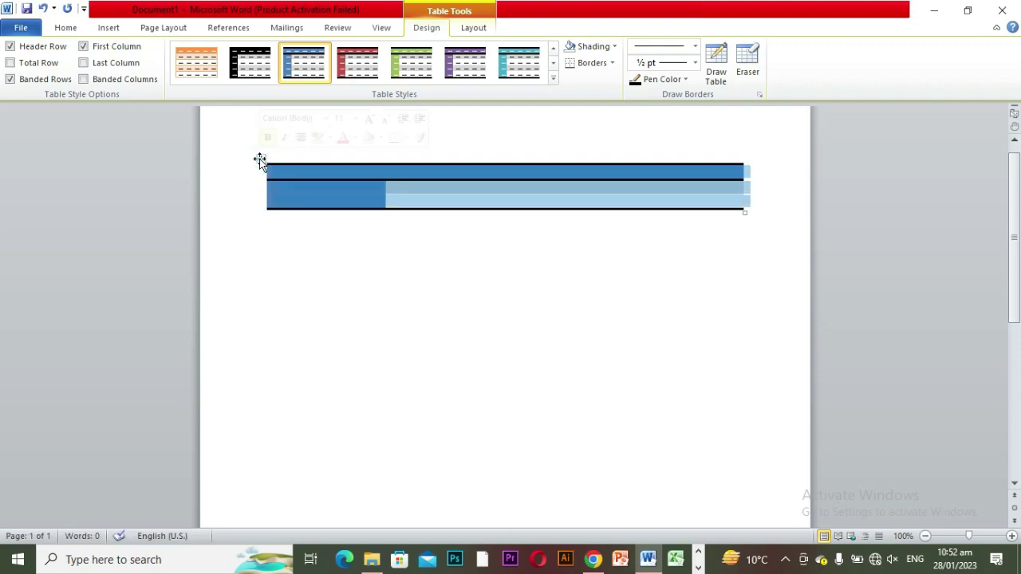
{"action": "left_click", "coordinate": [613, 64]}
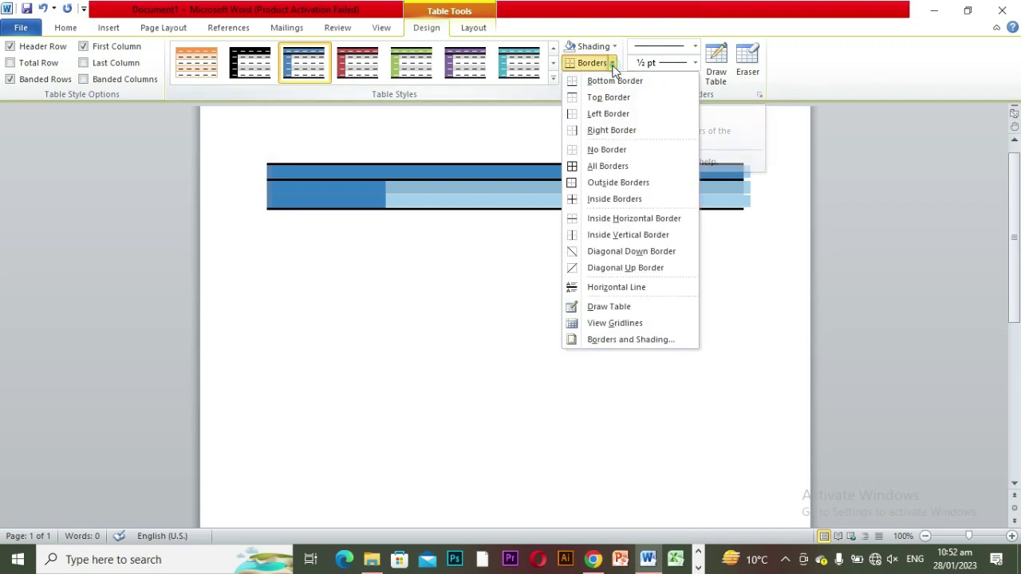
{"action": "left_click", "coordinate": [596, 168]}
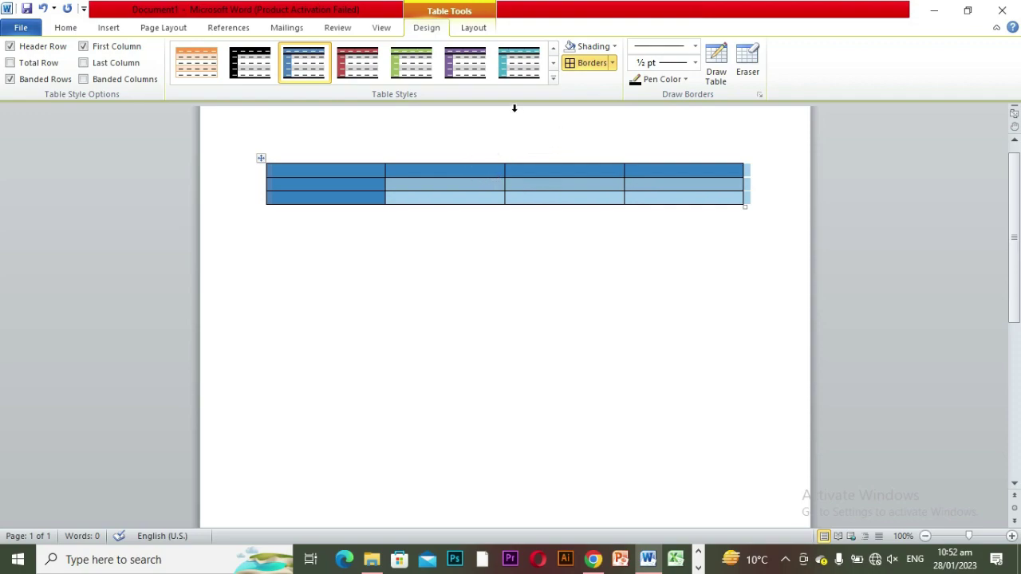
Step: Shade the whole table in standard red and replace that shading with No Color
{"action": "left_click", "coordinate": [615, 46]}
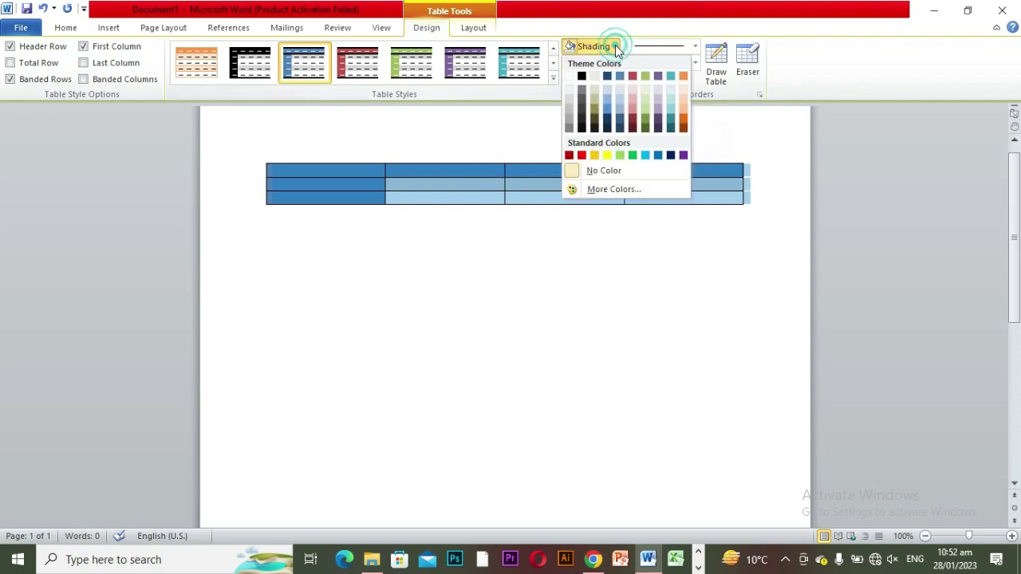
{"action": "left_click", "coordinate": [583, 156]}
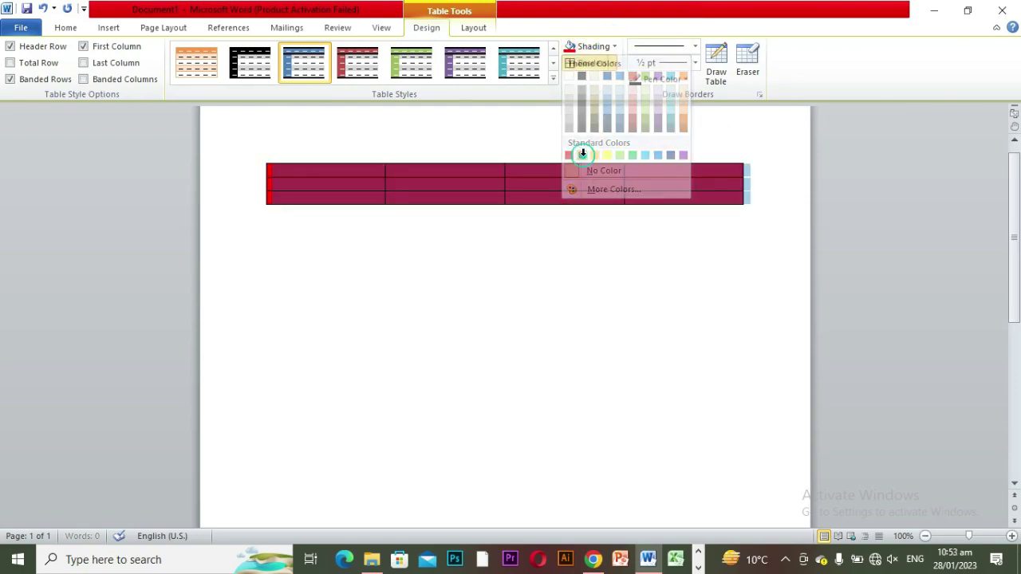
{"action": "left_click", "coordinate": [610, 47]}
{"action": "left_click", "coordinate": [587, 167]}
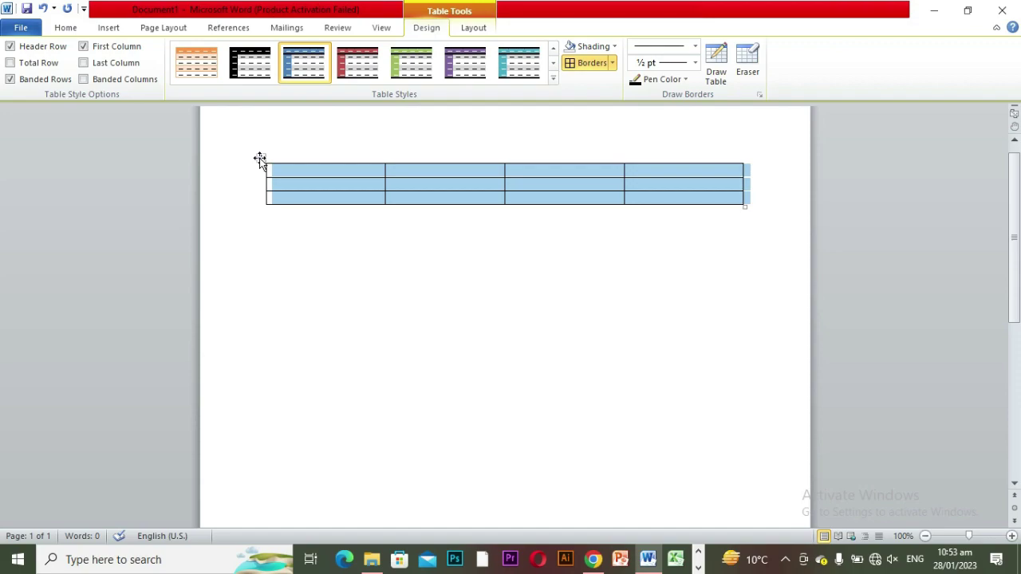
Step: Move the whole table farther down the page
{"action": "left_click_drag", "start_coordinate": [260, 158], "coordinate": [251, 282]}
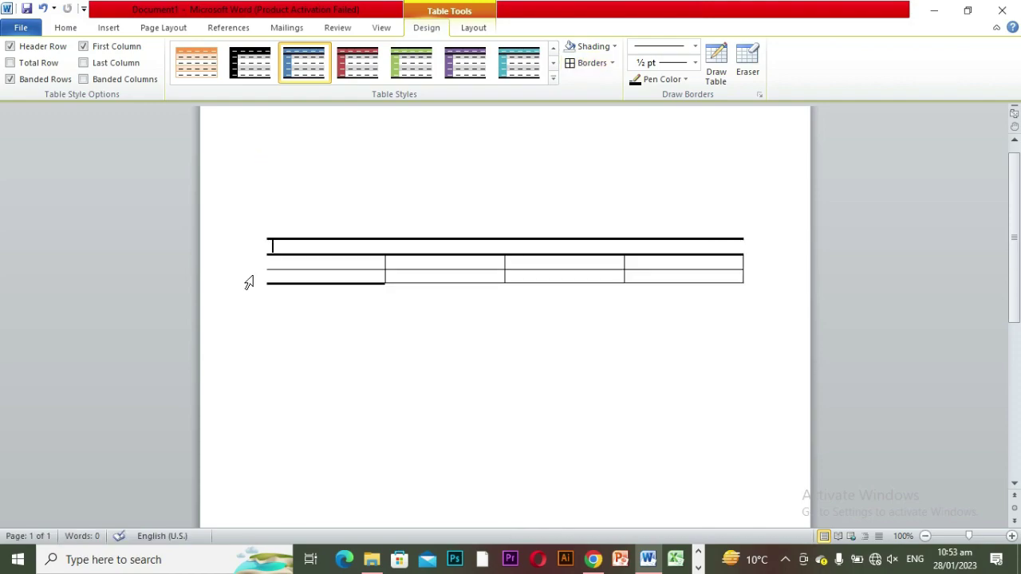
{"action": "left_click", "coordinate": [105, 29]}
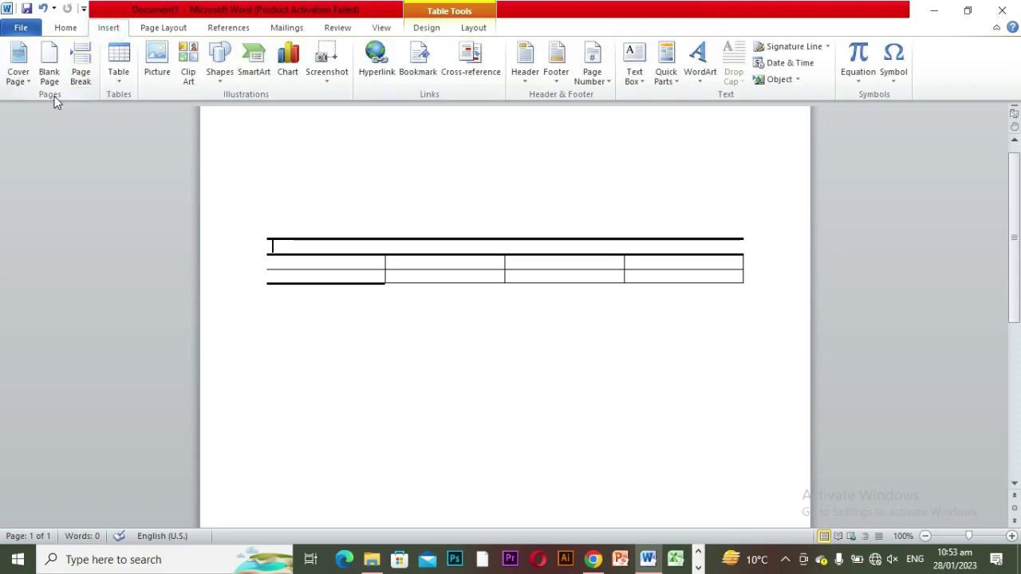